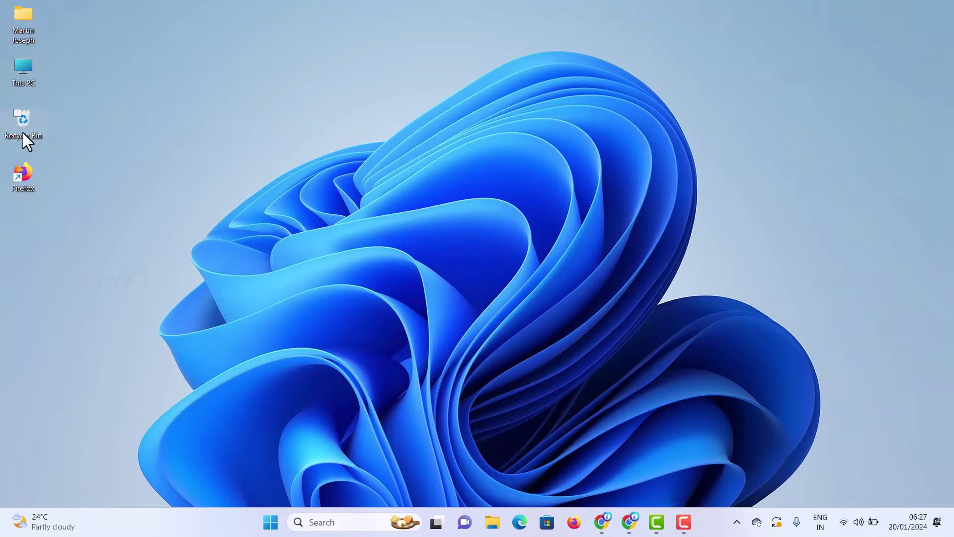
- Launch Google Chrome from the Windows 11 taskbar to show the Google home page
click(270, 522)
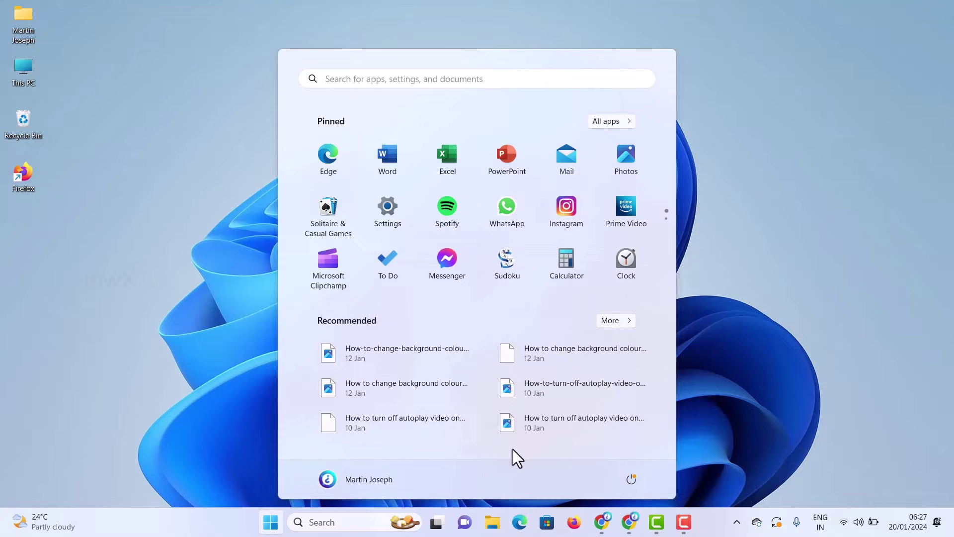
click(732, 302)
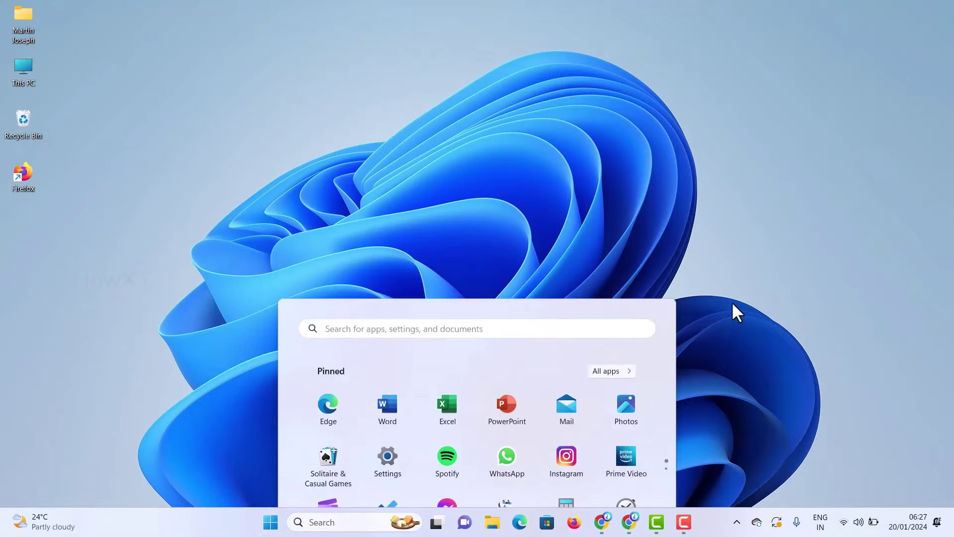
- Switch to the Google Meet tab and reload it at meet.google.com
click(630, 522)
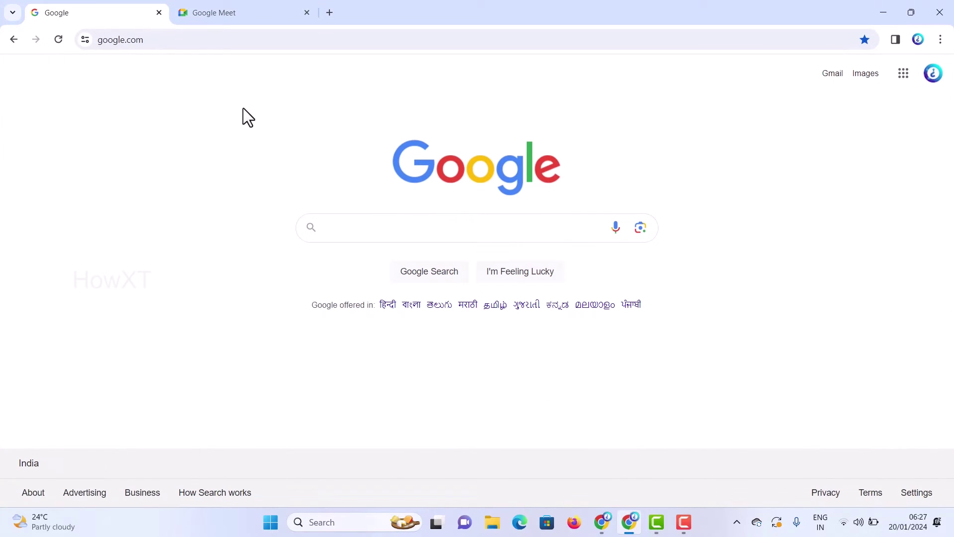
click(216, 13)
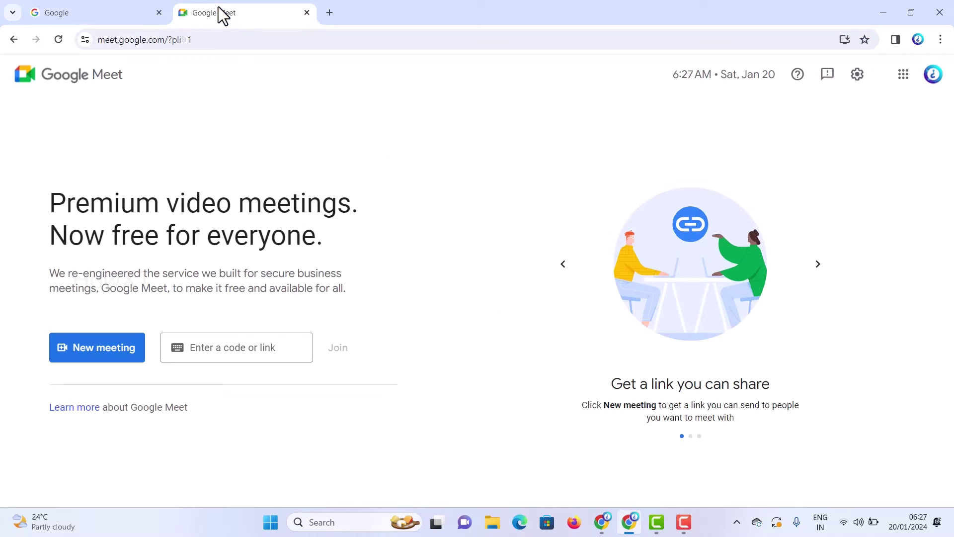
click(112, 348)
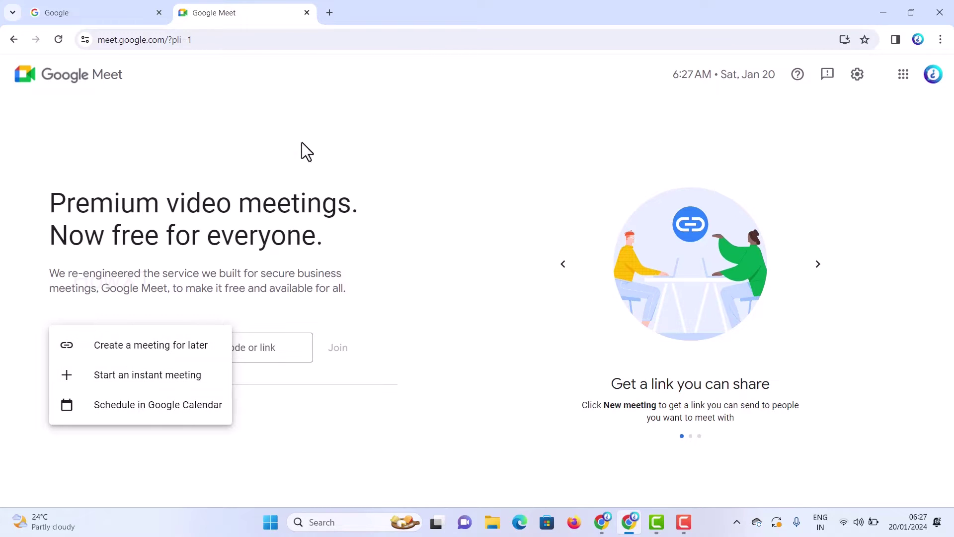
click(408, 146)
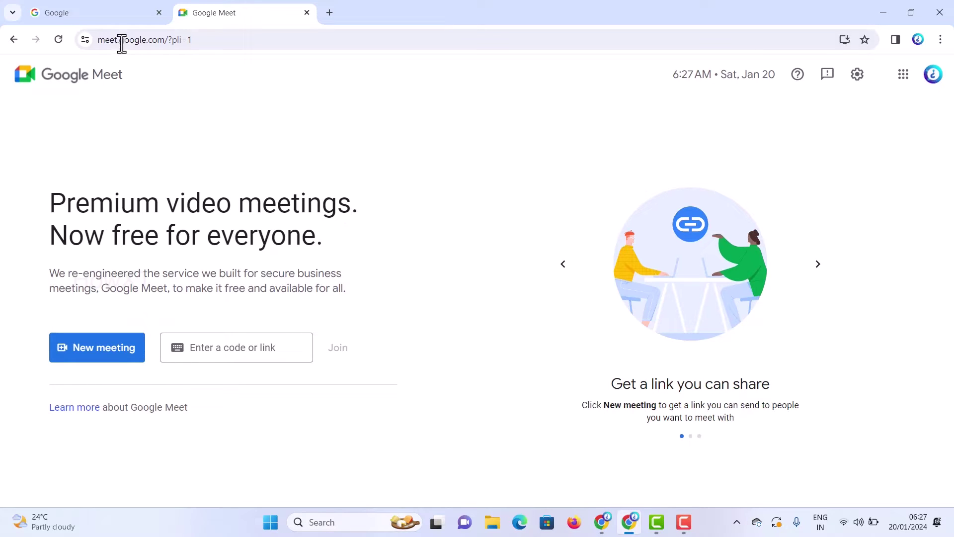
click(193, 40)
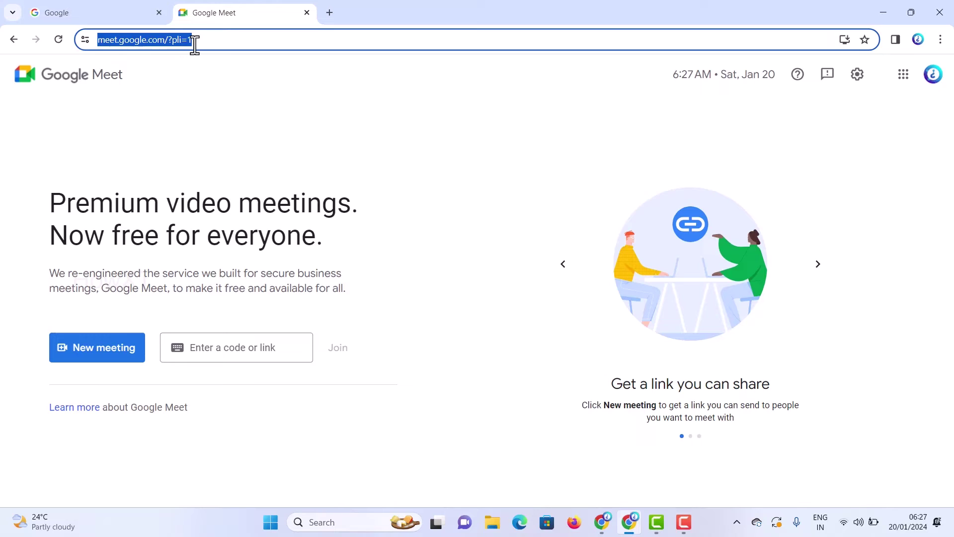
text(mee)
key(Return)
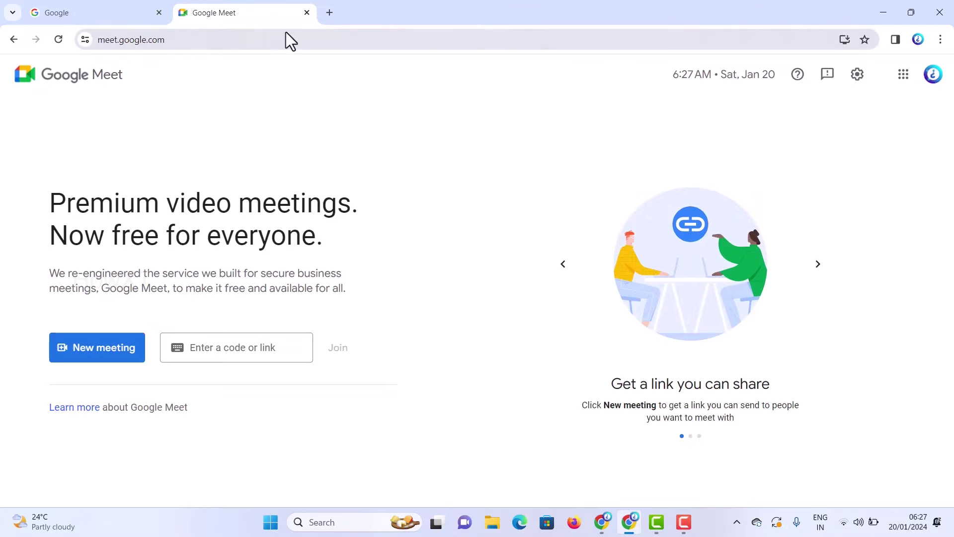
- Choose 'Install Google Meet…' under Save and share in Chrome's three-dot menu
click(941, 39)
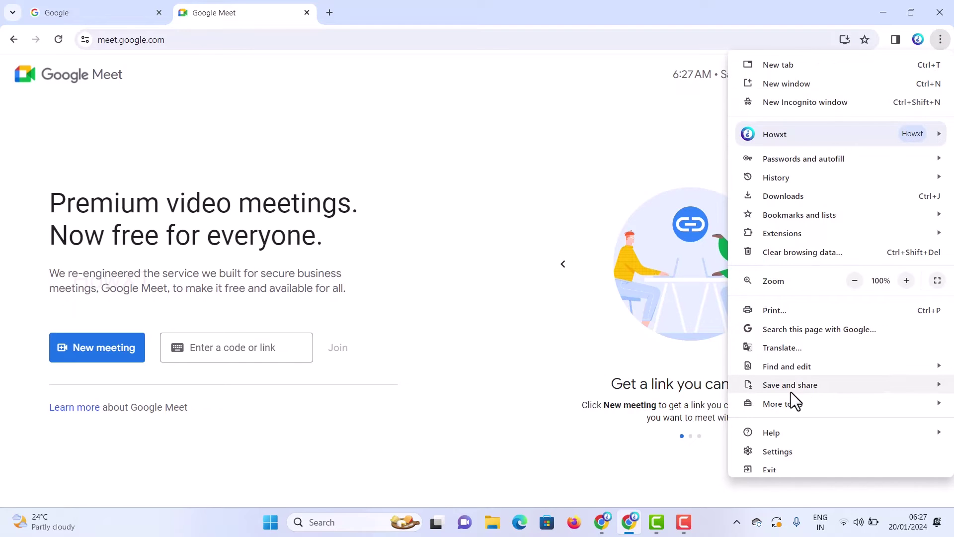
mouse_move(790, 385)
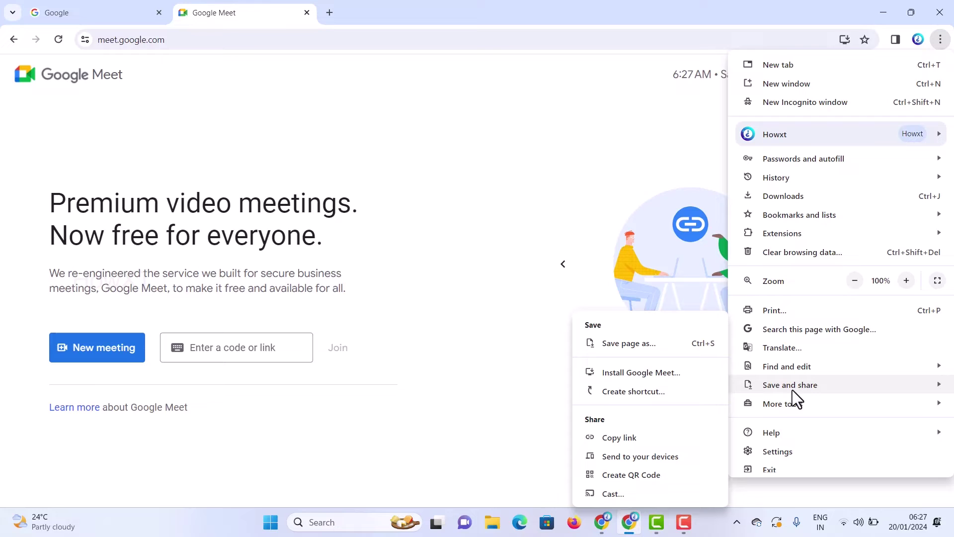
click(630, 375)
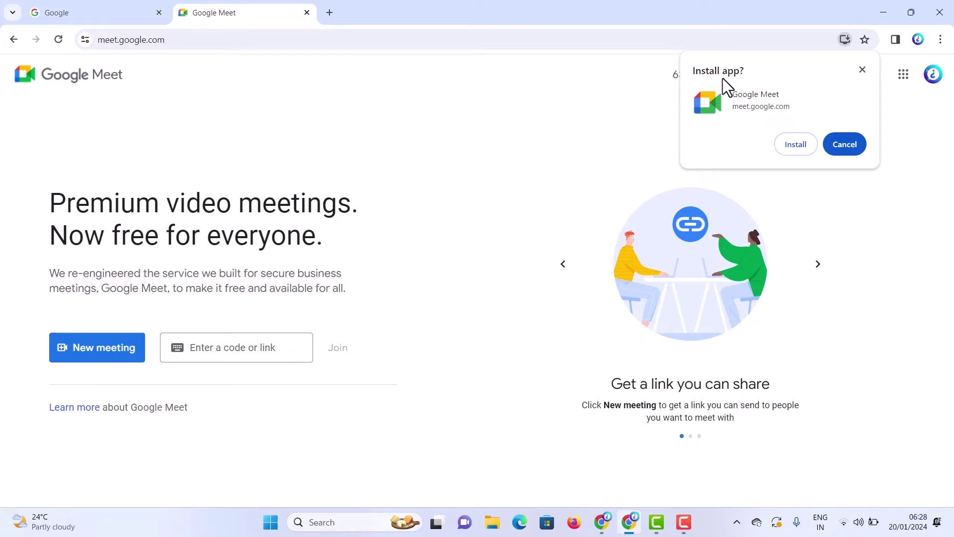
- Install Google Meet, minimize Chrome, and centre the Meet app window on screen
click(796, 144)
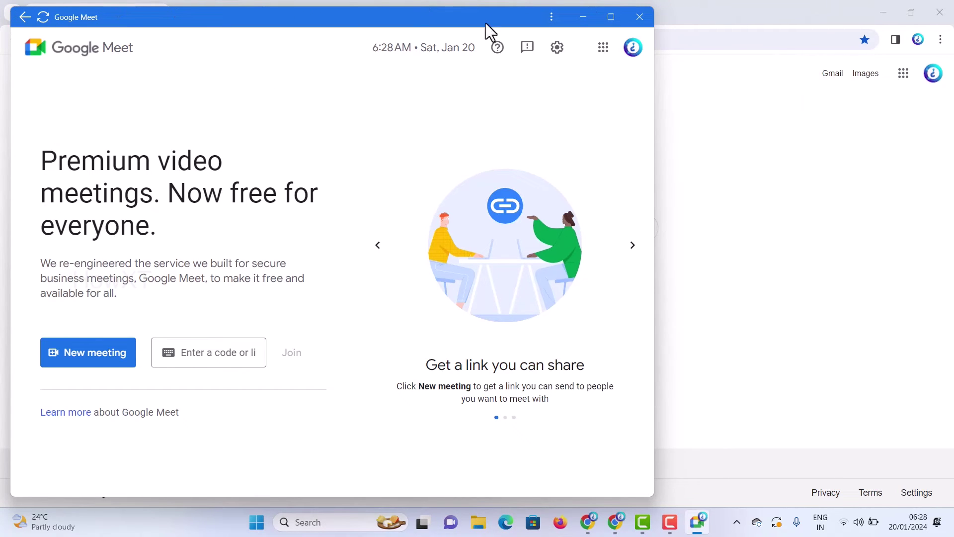
click(881, 17)
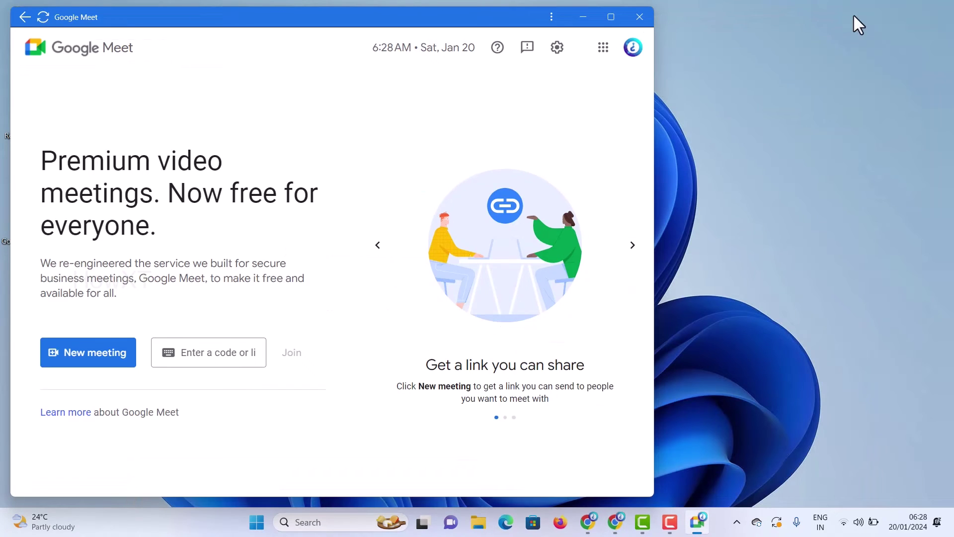
drag(400, 17, 617, 15)
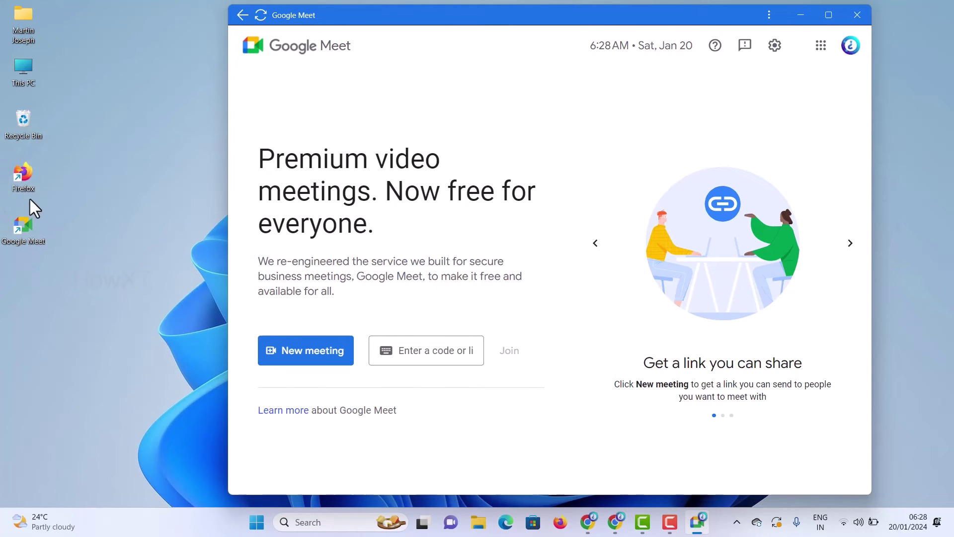
click(857, 15)
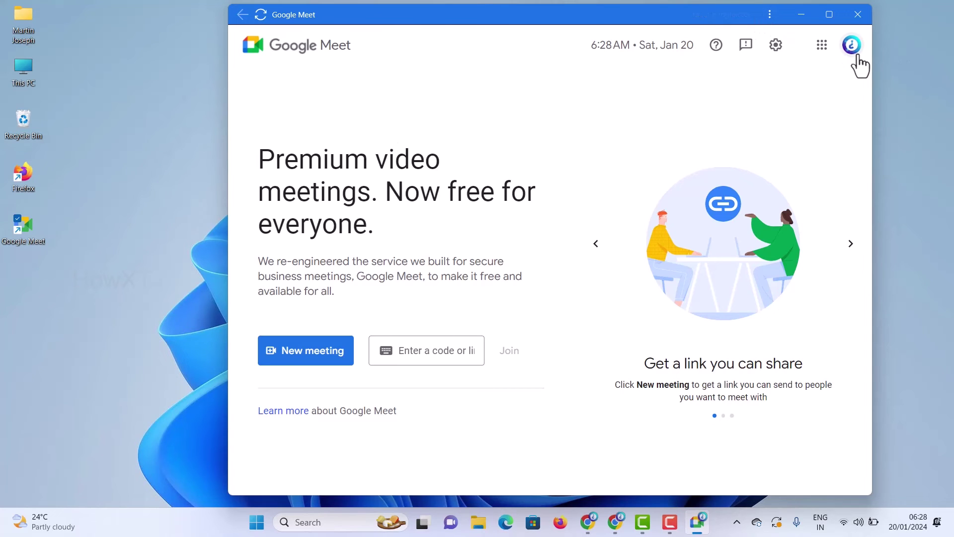
- Use New meeting > 'Create a meeting for later' to get a shareable meet.google.com link
click(320, 351)
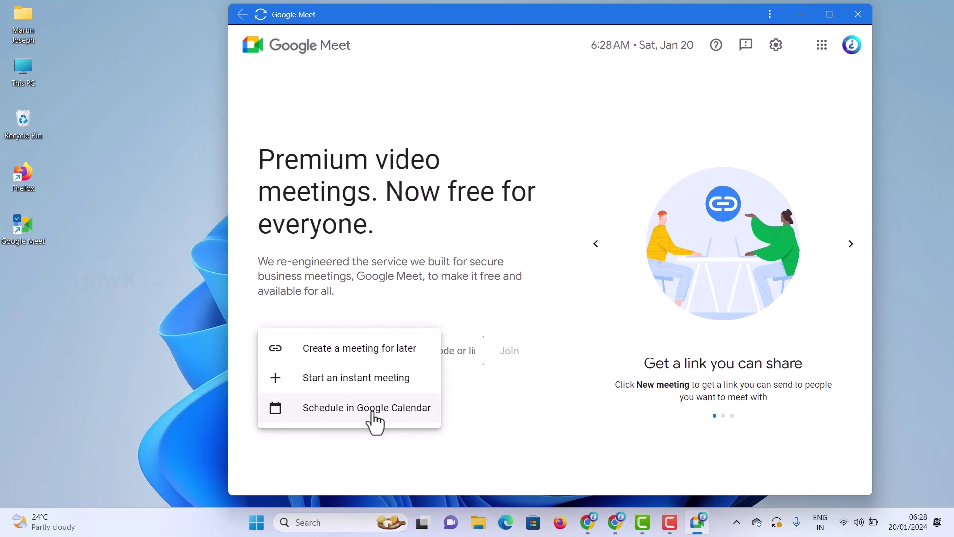
click(402, 348)
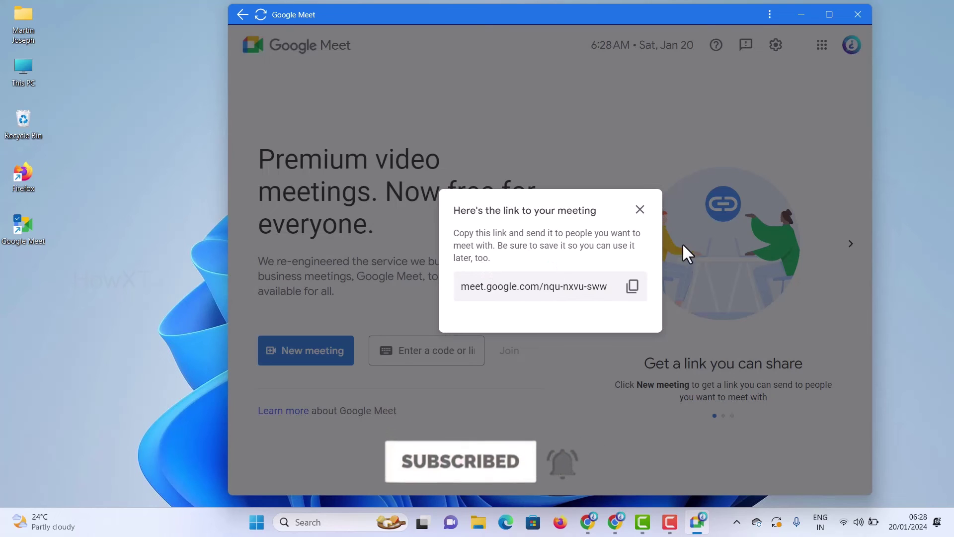
click(640, 209)
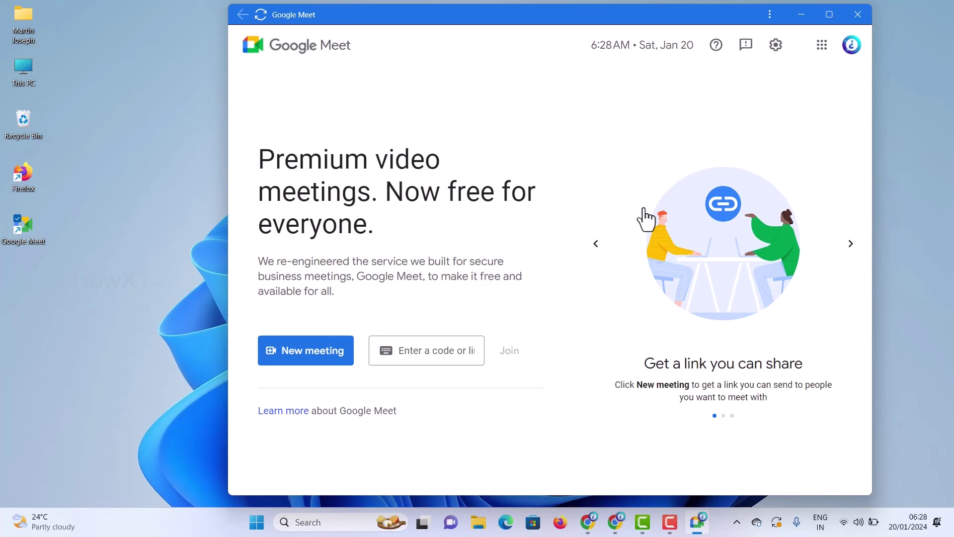